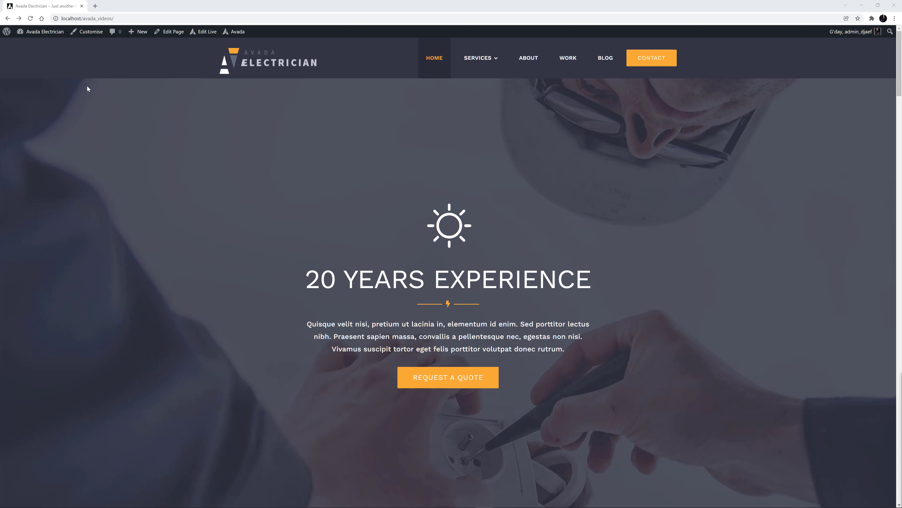
Open the site's Menus admin page in a new browser tab and check which existing menus can be selected for editing
mouse_move(40, 30)
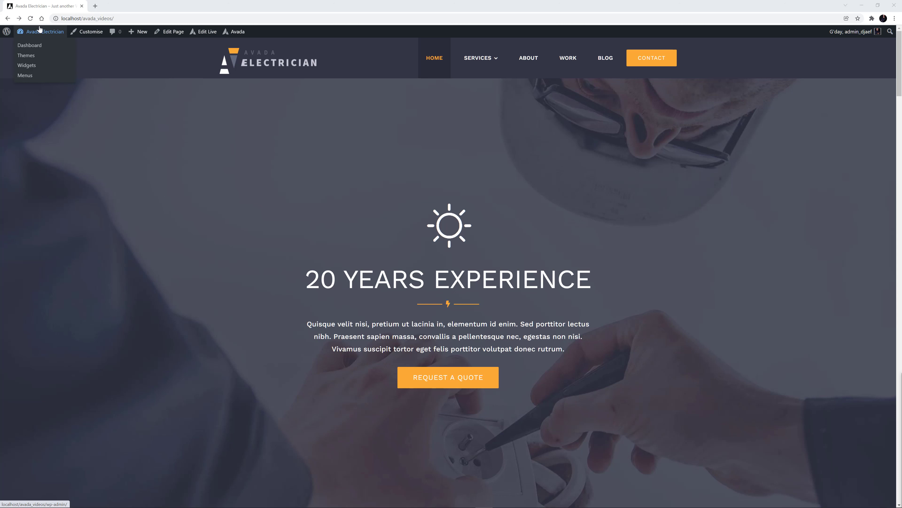
middle_click(24, 75)
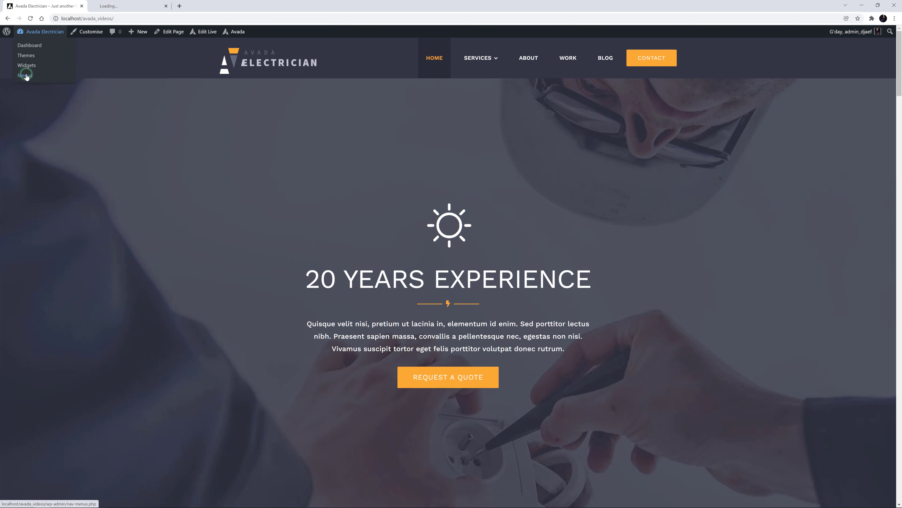
click(132, 5)
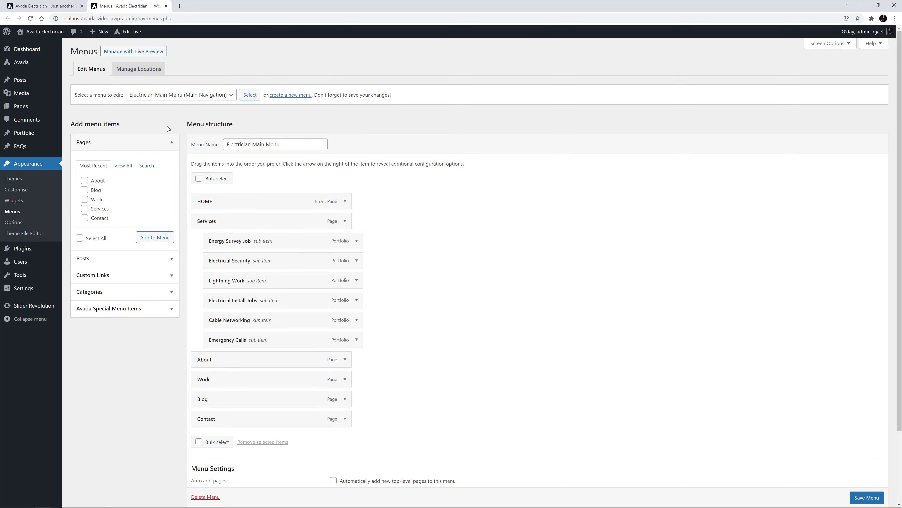
click(191, 95)
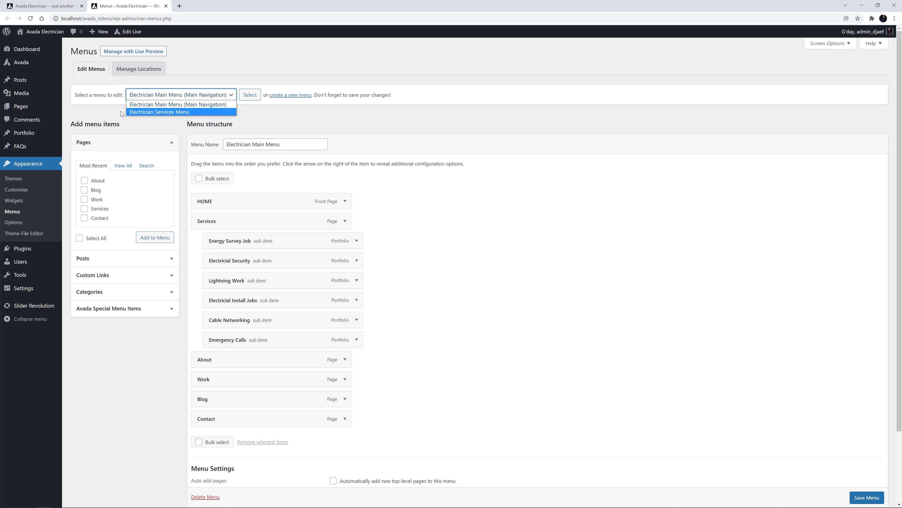
click(114, 112)
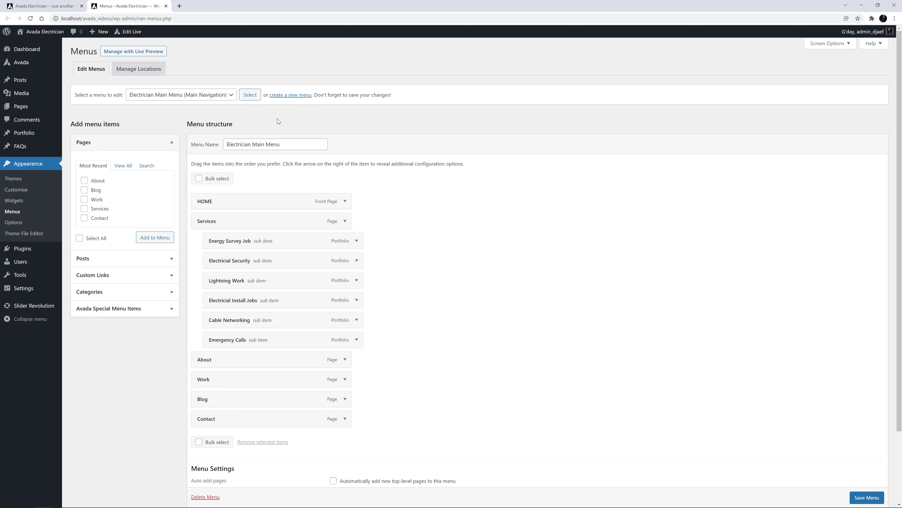
Create a new menu named "New Main Menu" in a separate browser tab, without assigning a display location
ctrl+click(293, 97)
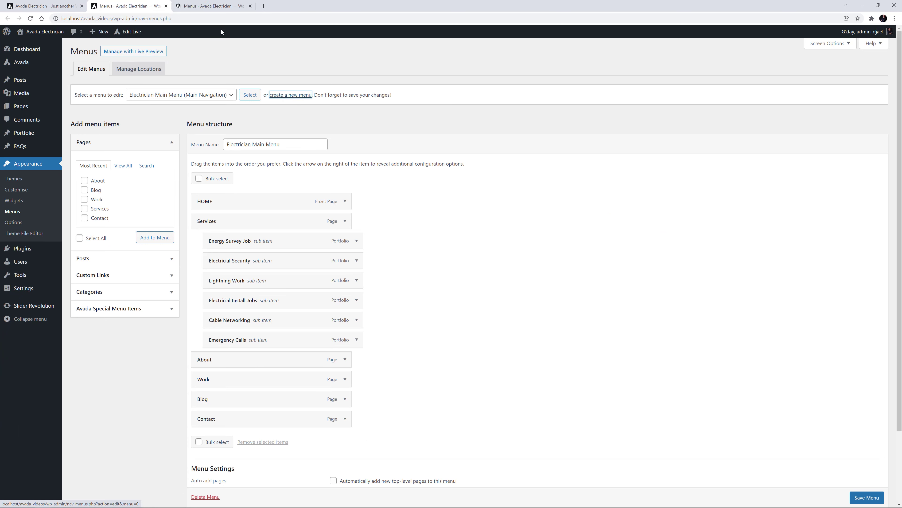
click(216, 7)
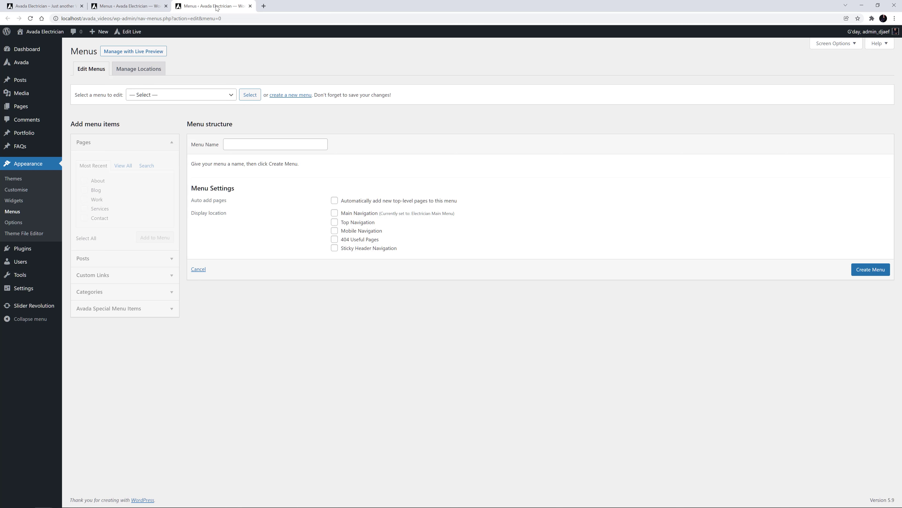
click(249, 146)
text(New Main Menu)
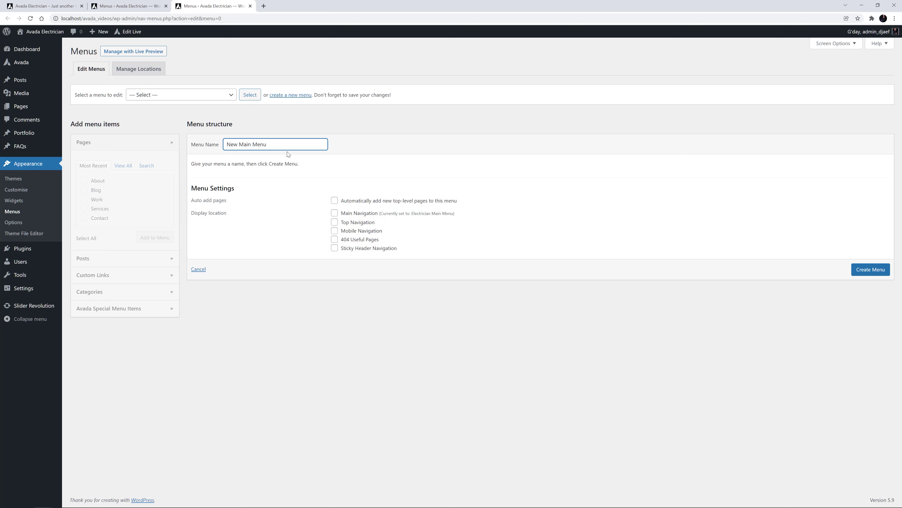
click(857, 271)
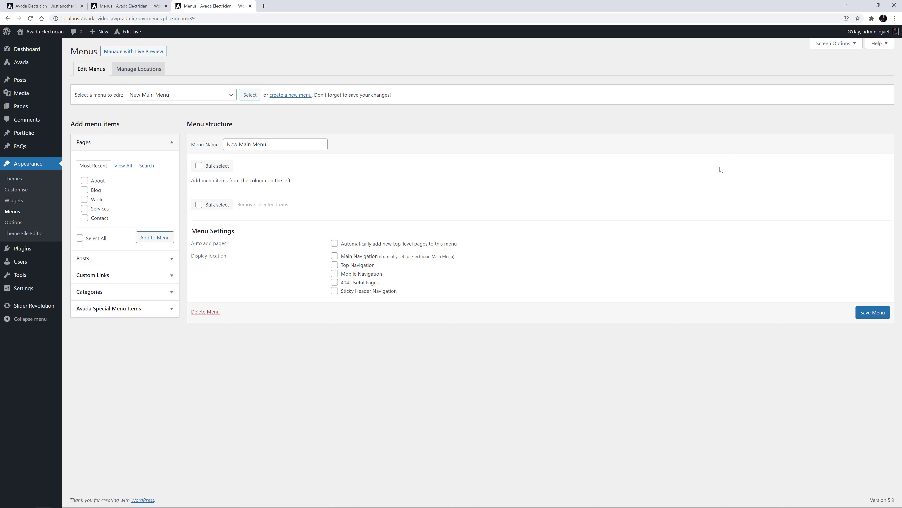
Configure the screen options to show Portfolio items plus the Link Target and Title Attribute menu properties
click(855, 48)
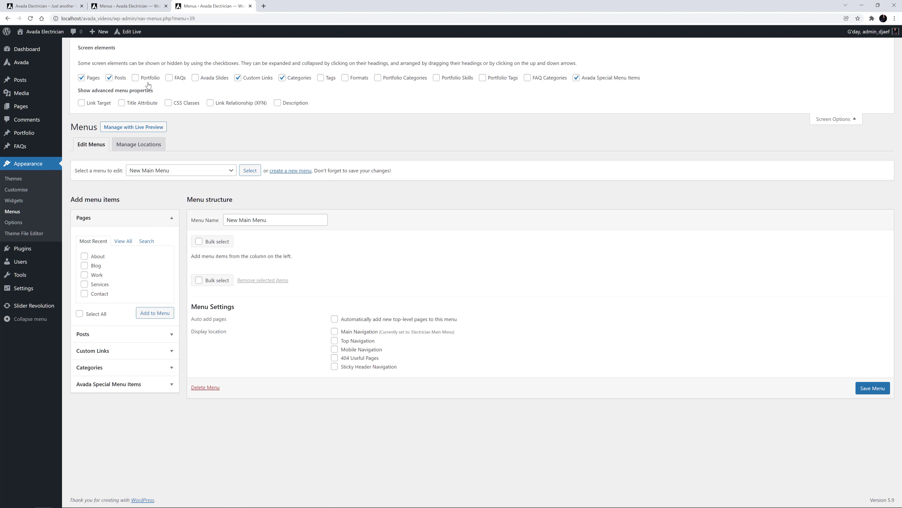
click(135, 78)
click(81, 104)
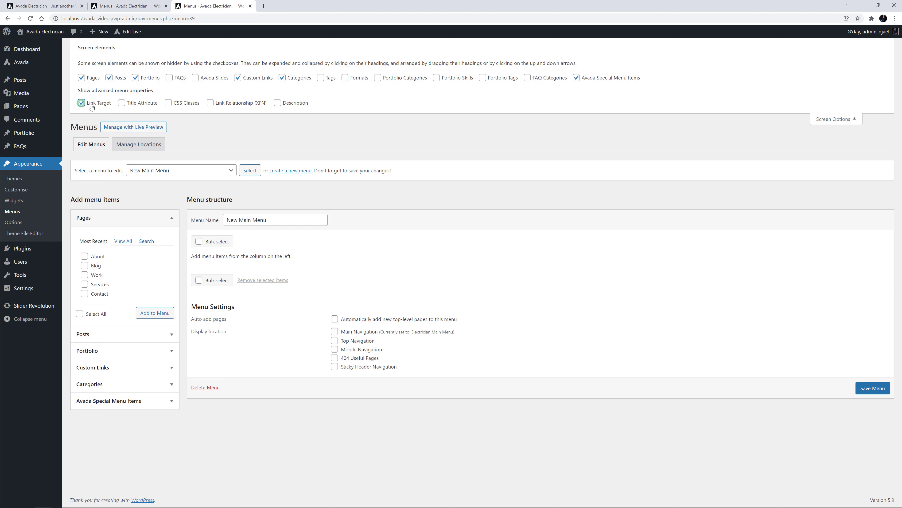
click(122, 103)
click(817, 120)
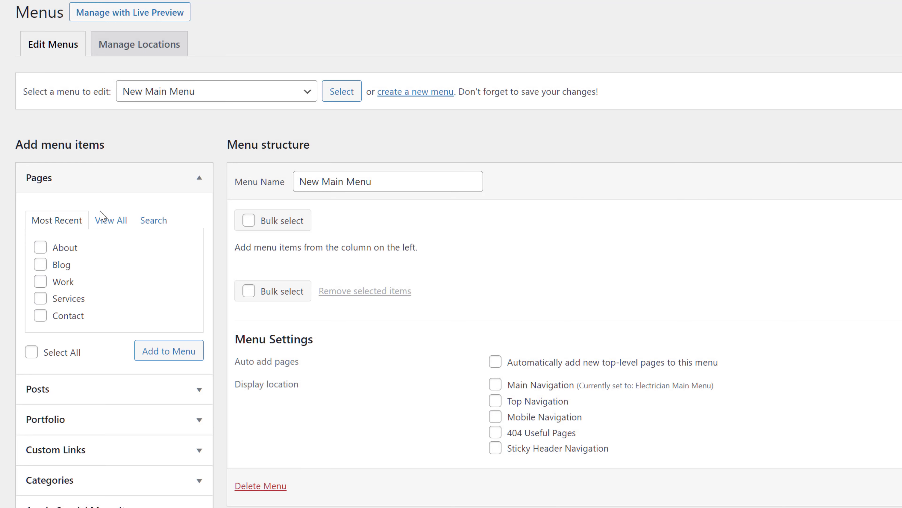
Add all the site's pages to the menu, and reorder them so Services precedes About and Work precedes Blog
click(106, 220)
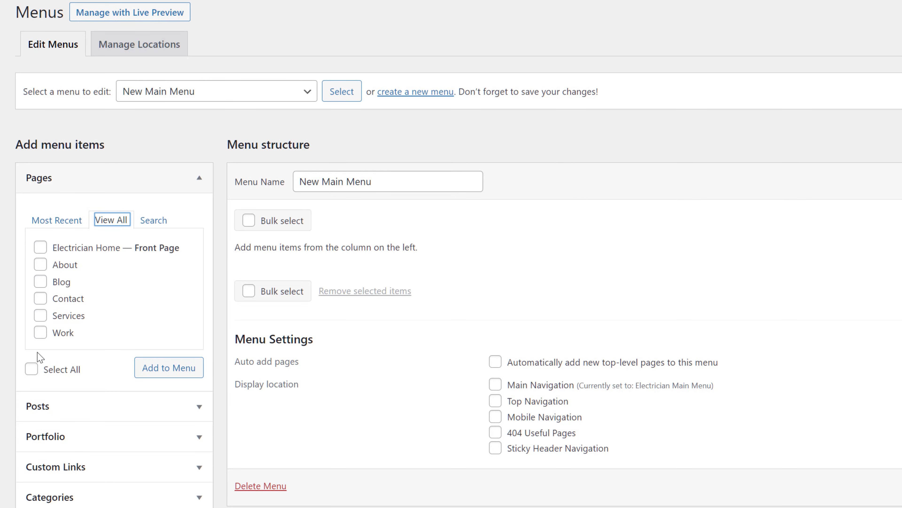
click(31, 369)
click(165, 368)
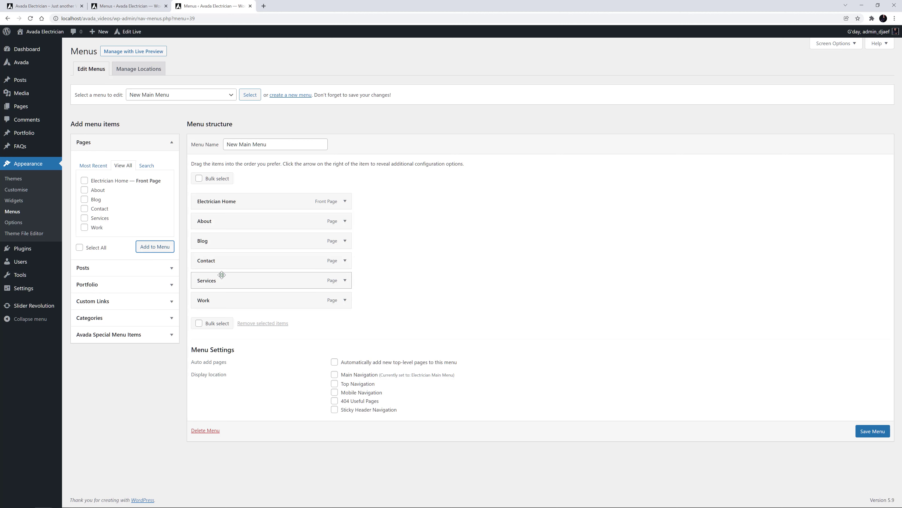
drag(221, 275, 224, 215)
drag(220, 298, 218, 260)
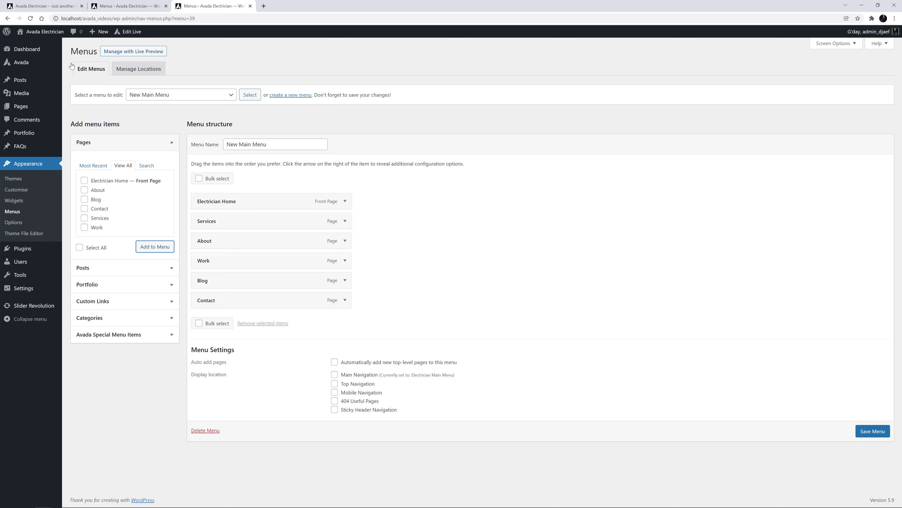
Check the Services submenu on the live site and in Electrician Main Menu, and add all the listed portfolio items to New Main Menu
click(43, 6)
mouse_move(480, 59)
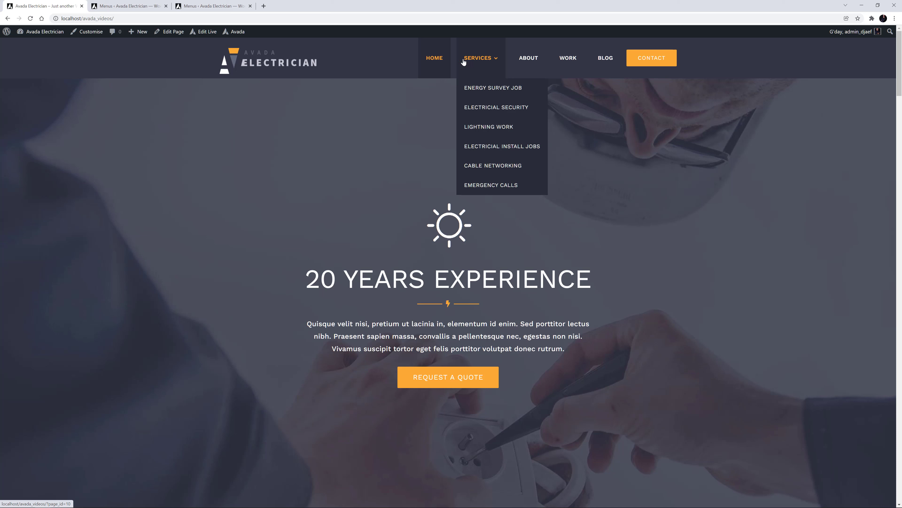
click(127, 6)
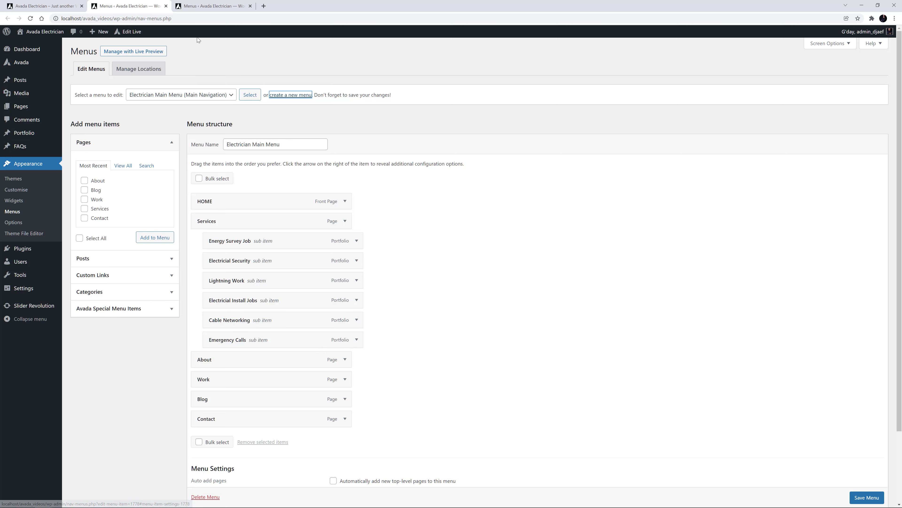
click(212, 3)
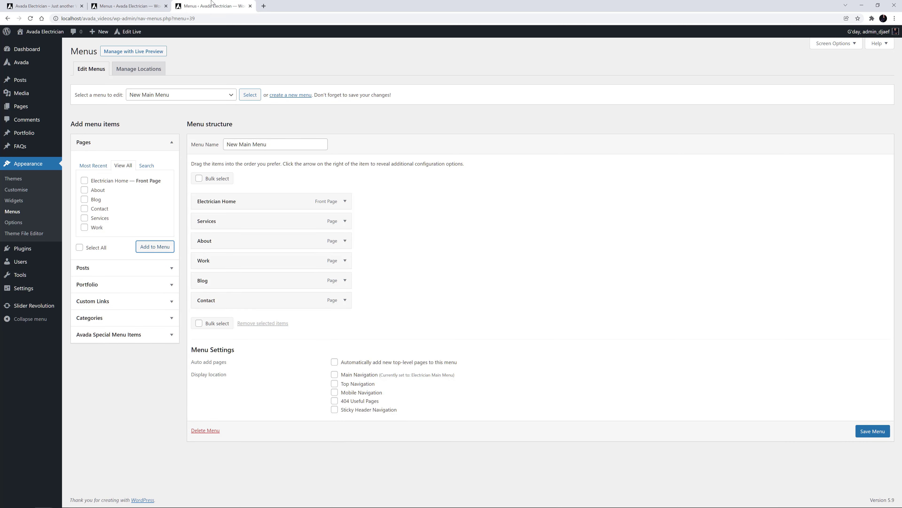
click(175, 284)
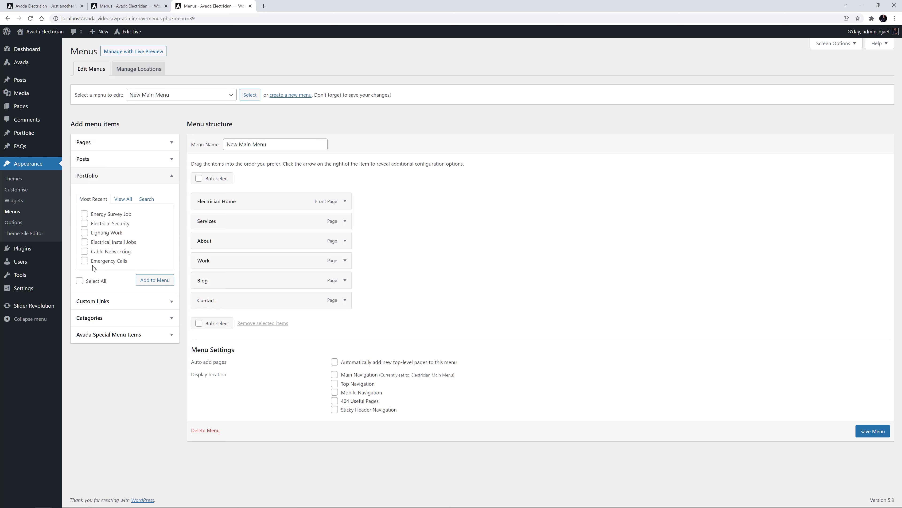
click(86, 282)
click(145, 283)
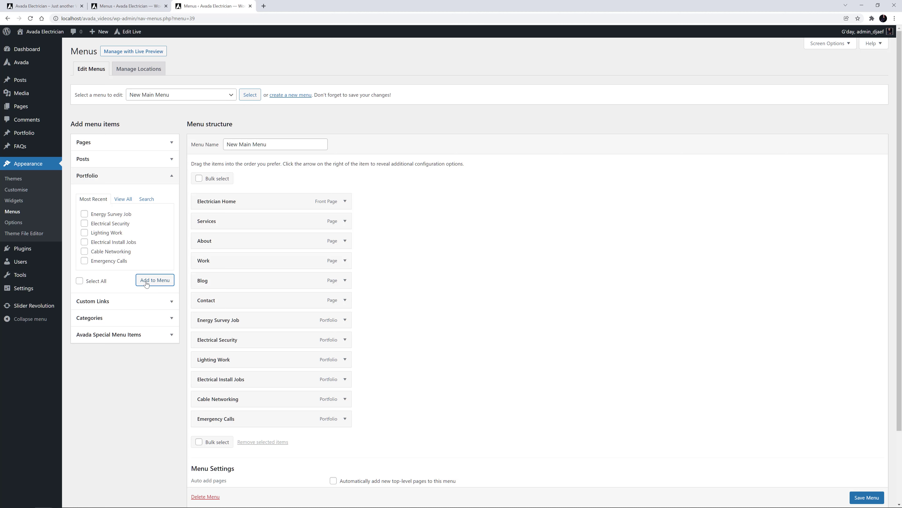
Move the portfolio items from Energy Survey Job to Emergency Calls beneath Services, nest them as its sub items, and save the menu
drag(218, 320, 199, 241)
drag(211, 335, 213, 262)
drag(215, 357, 213, 280)
drag(213, 379, 213, 300)
drag(213, 399, 210, 319)
drag(213, 418, 211, 332)
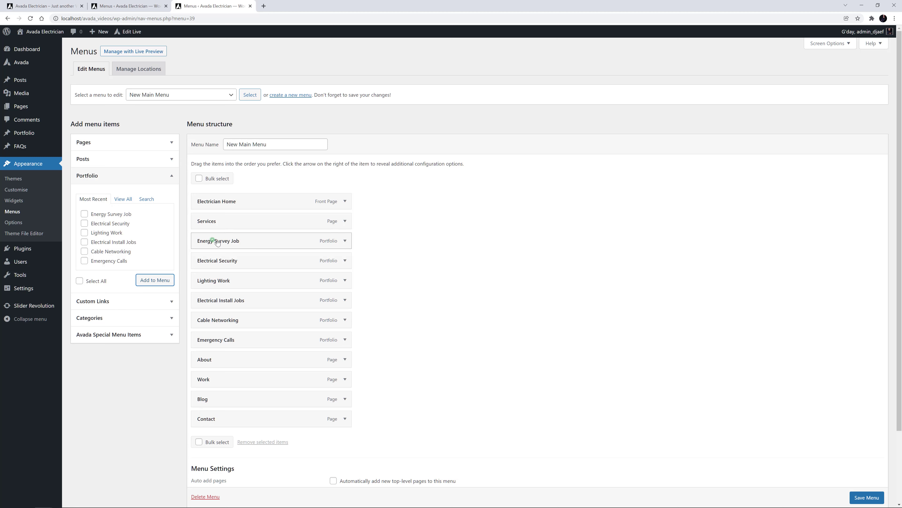
drag(213, 241, 239, 341)
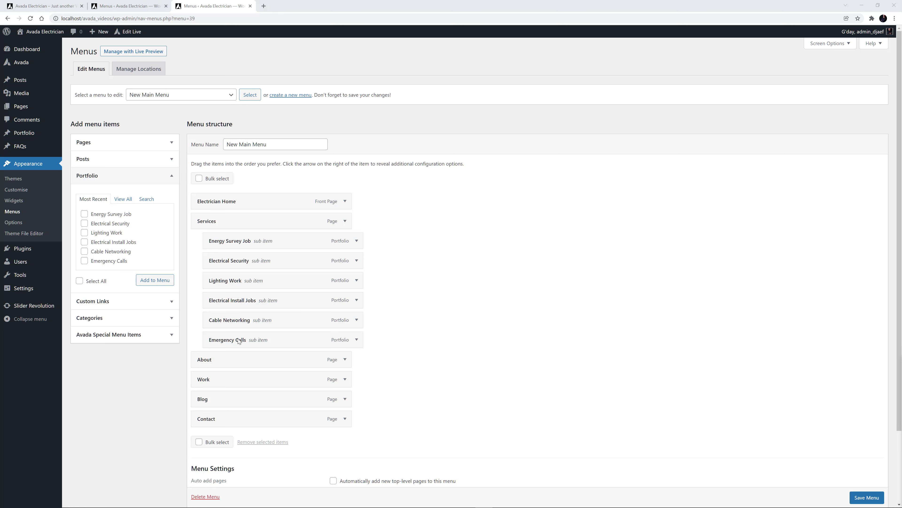
click(860, 498)
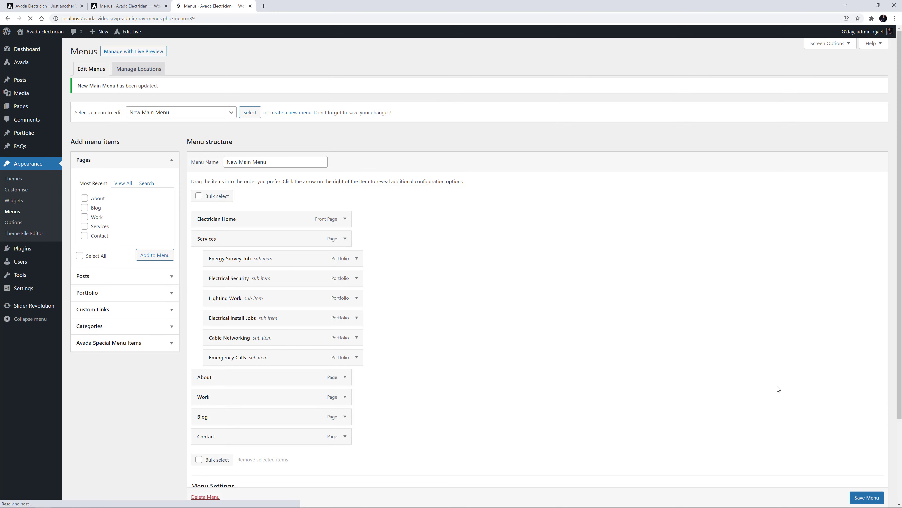
Change the Electrician Home menu item's navigation label to "Home" and set its title attribute to "Home"
click(343, 224)
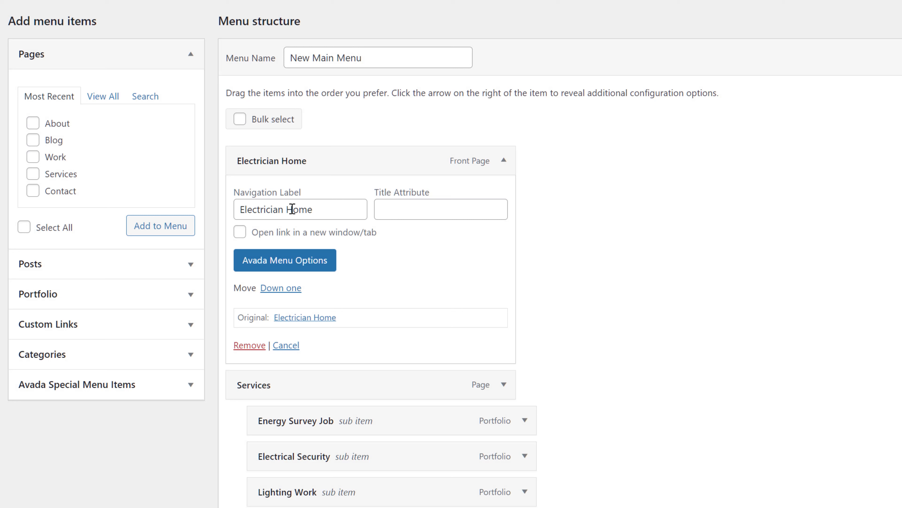
drag(284, 208, 201, 203)
key(BackSpace)
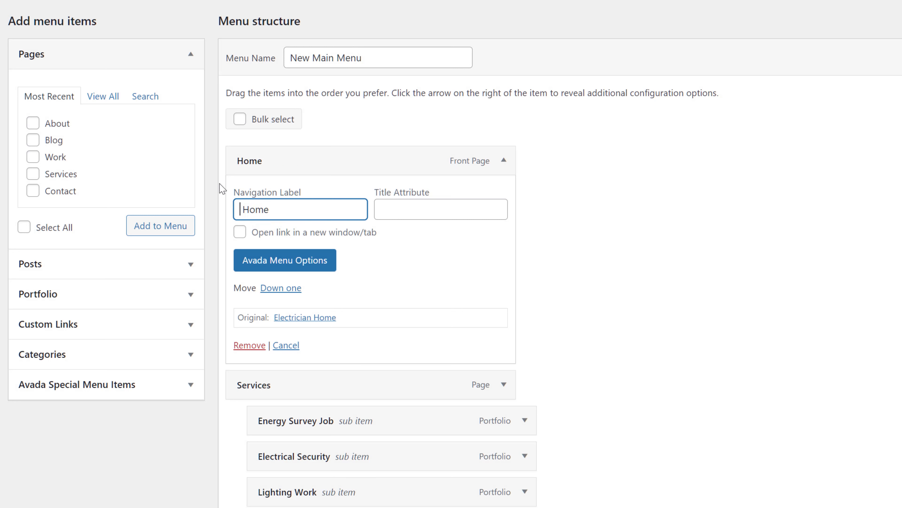
key(Delete)
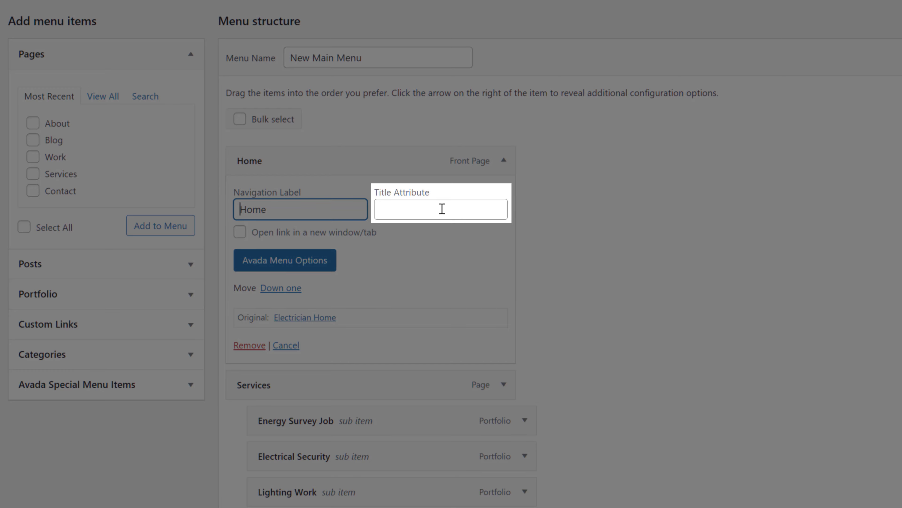
click(442, 209)
text(Home)
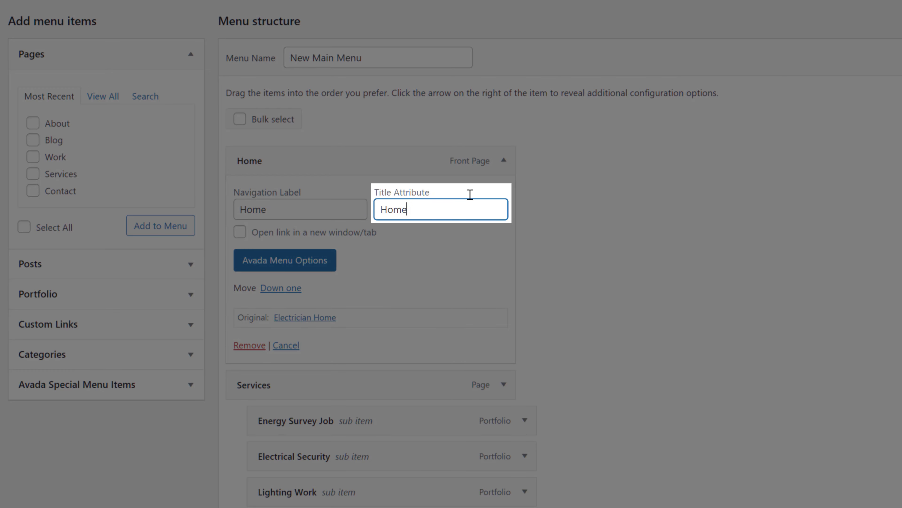
key(Tab)
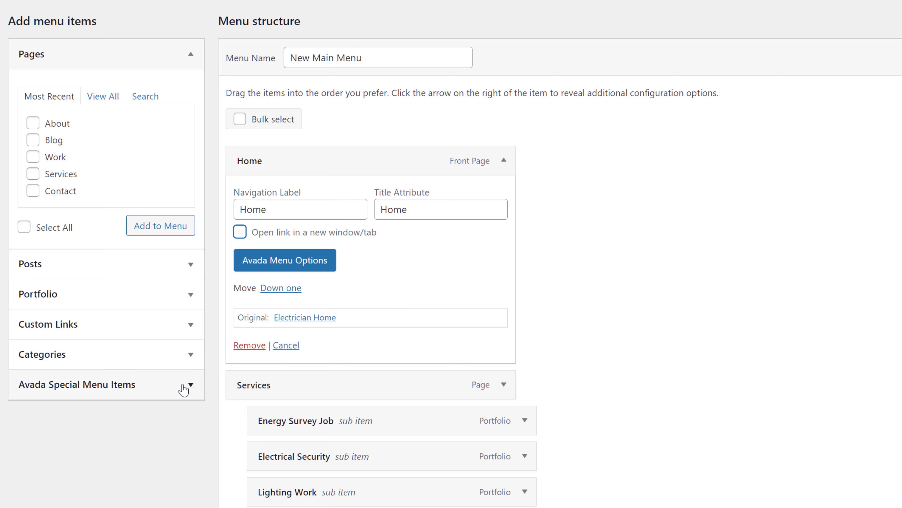
Look over the Avada special menu items, and add a custom link with URL "#" and link text "FAQ" to the menu
click(190, 384)
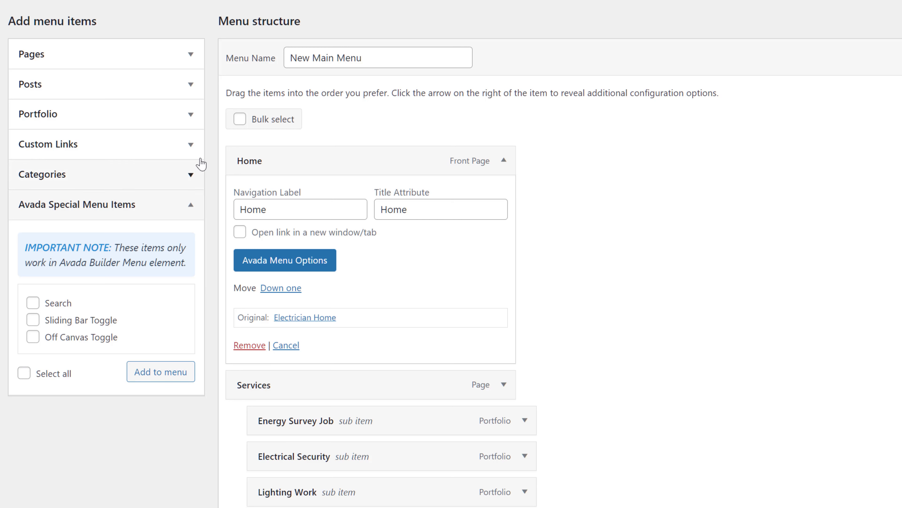
click(193, 143)
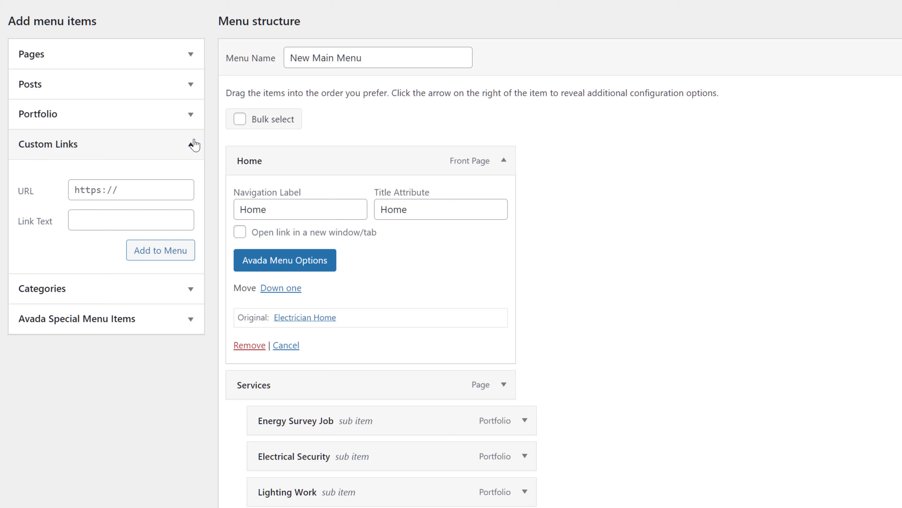
click(134, 189)
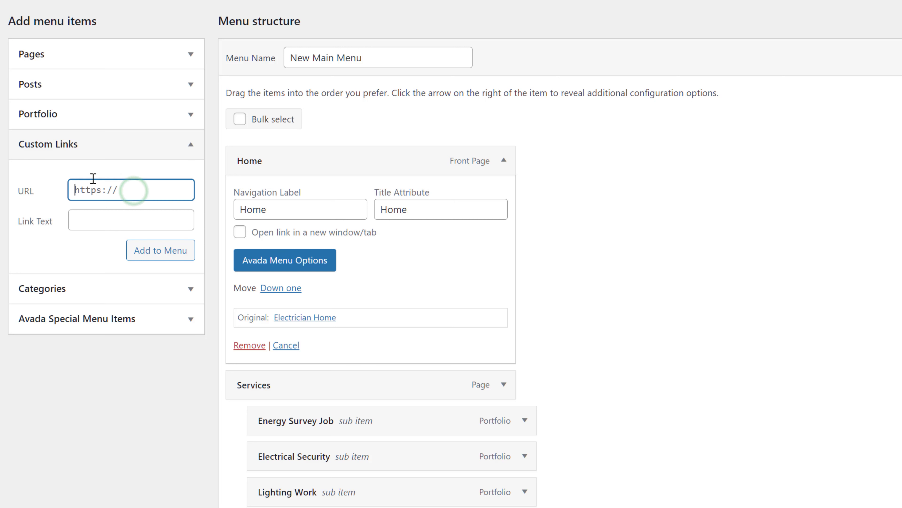
key(ctrl+a)
text(#)
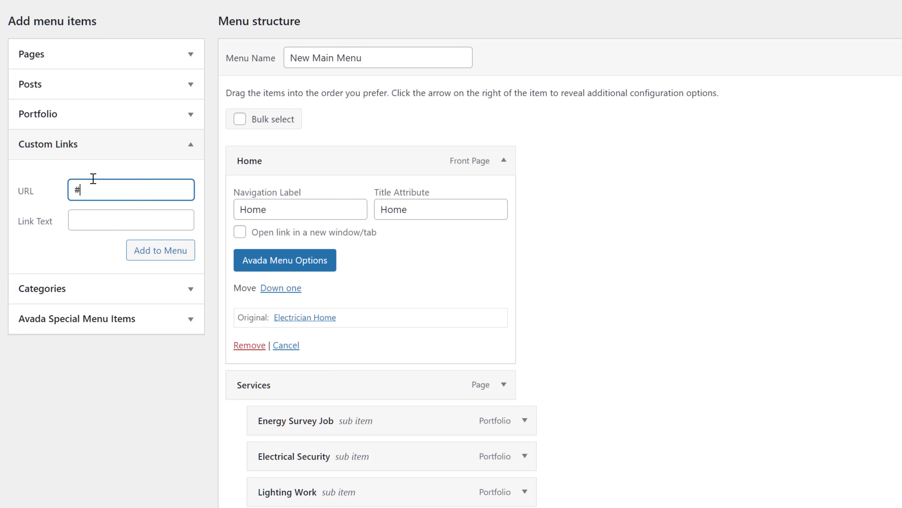
click(82, 219)
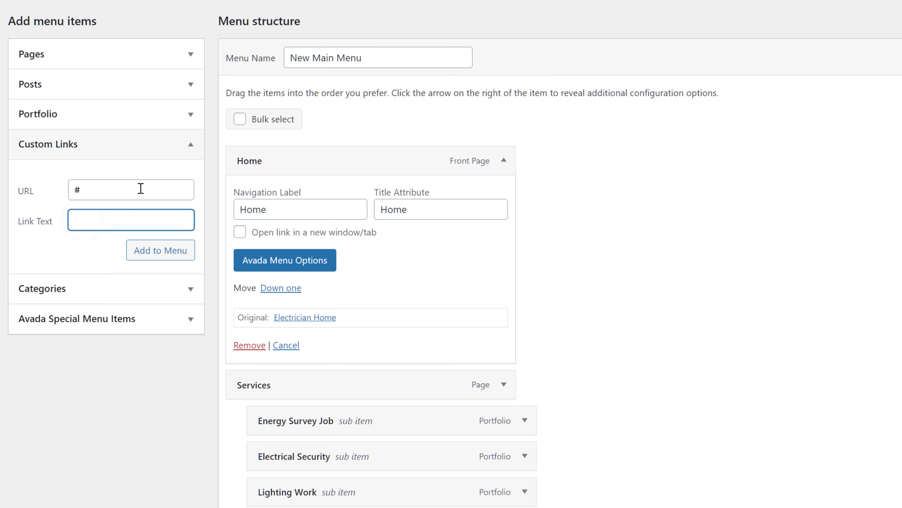
text(FAQ)
click(162, 251)
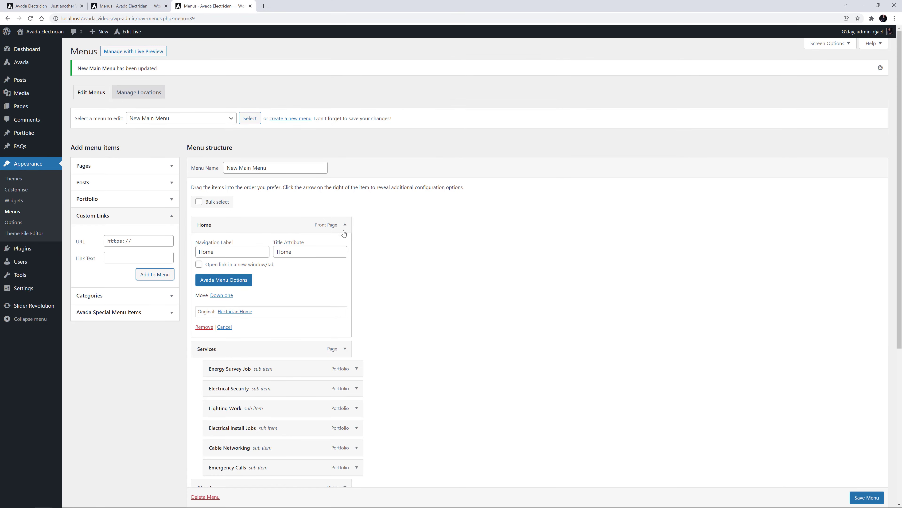
Collapse the Home item and expand the settings of the FAQ custom link at the end of the menu
click(494, 170)
scroll(342, 229, down, 4)
click(343, 333)
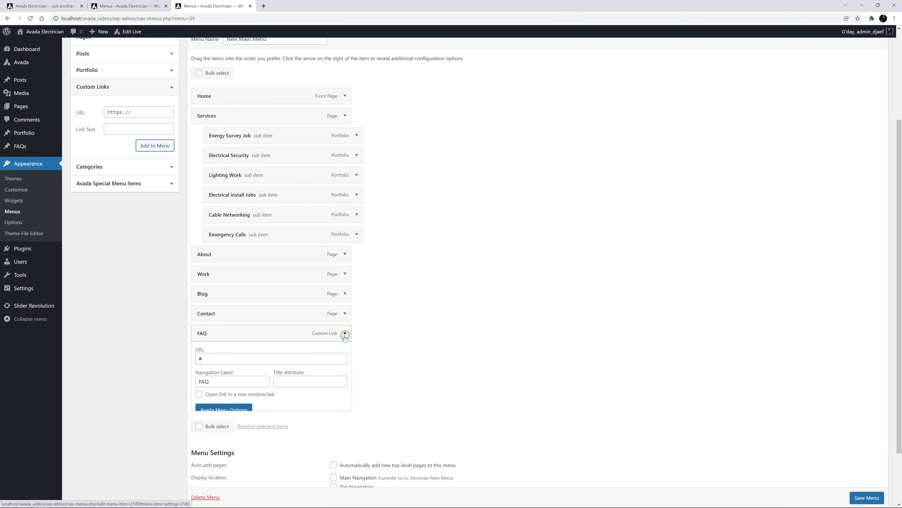
Clear the FAQ custom link's URL, collapse its settings, and move the FAQ item above Contact
click(203, 358)
key(BackSpace)
click(457, 362)
click(346, 334)
drag(241, 334, 242, 316)
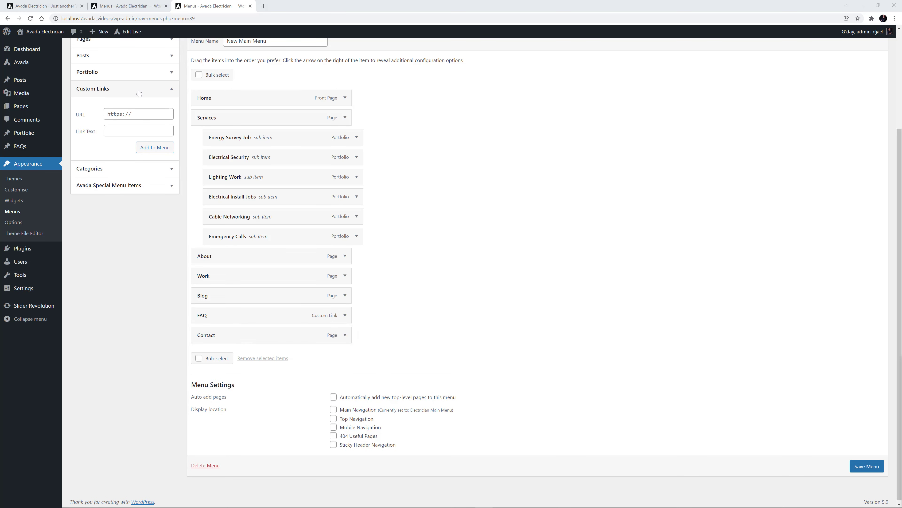
Add the posts Troubleshoot Electrical Equipment, Switching To Energy Saving Bulbs, Solar Panels On A Small Budget and Are There Other Affordable Options? to the menu
click(172, 56)
click(84, 93)
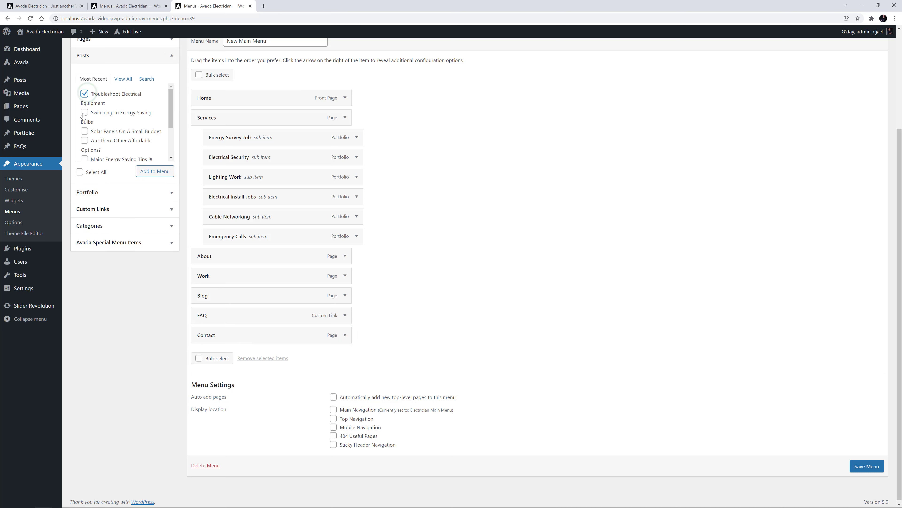
click(84, 113)
click(84, 131)
click(84, 141)
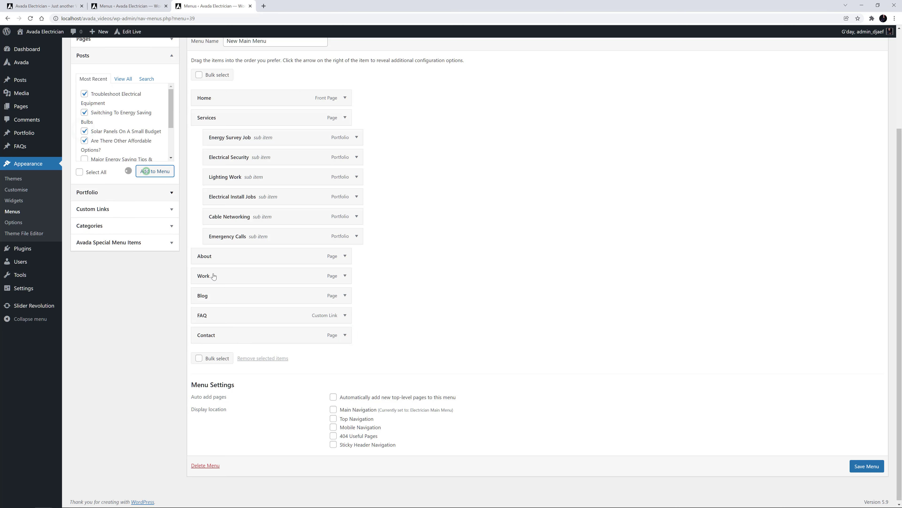
click(155, 171)
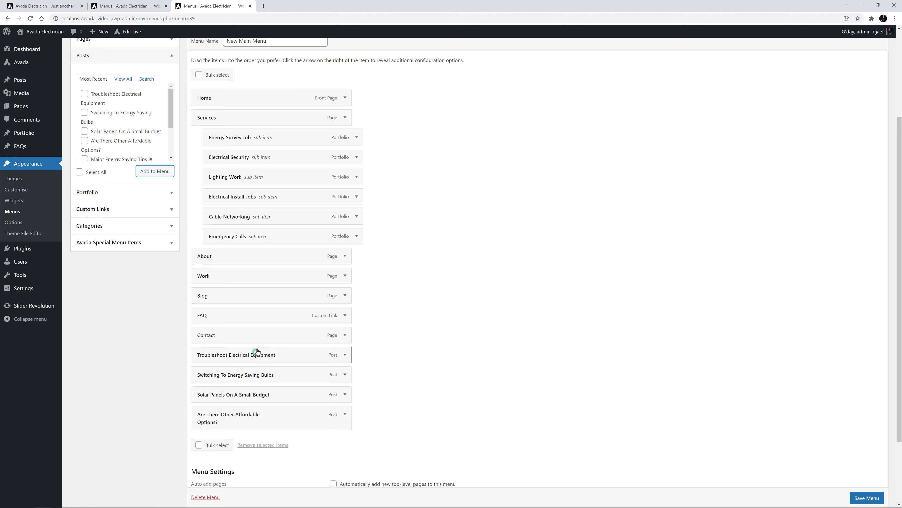
Move the four added posts above Contact and nest them as sub items of FAQ
drag(256, 354, 272, 335)
drag(262, 379, 262, 365)
drag(252, 410, 262, 391)
drag(253, 438, 261, 417)
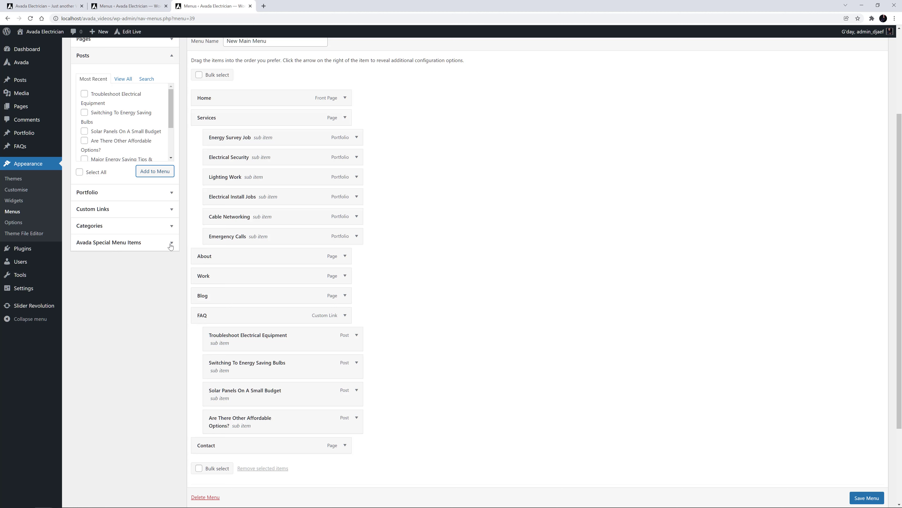
Add a custom link to the About page's "#guarantee" anchor with the link text "Our Guarantee" to the menu
click(172, 209)
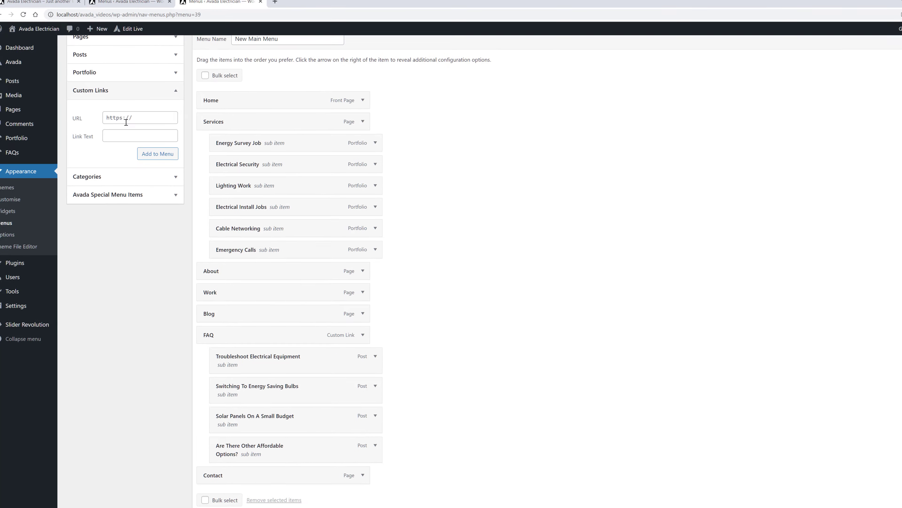
click(126, 120)
key(ctrl+v)
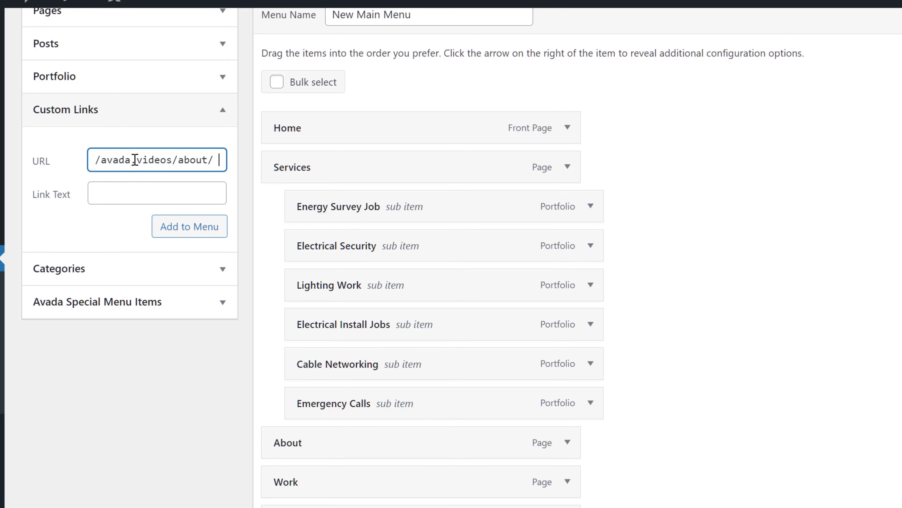
text(#guarantee)
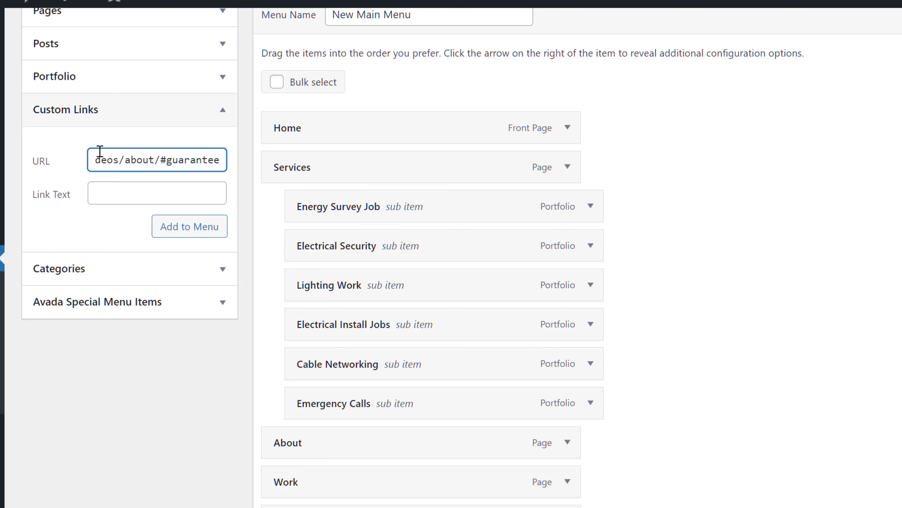
click(112, 195)
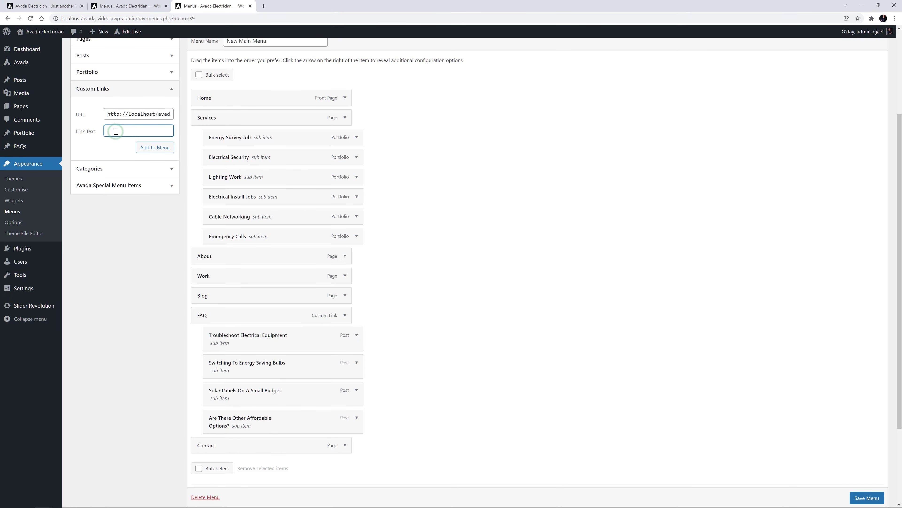
text(Our Guarantee)
click(160, 152)
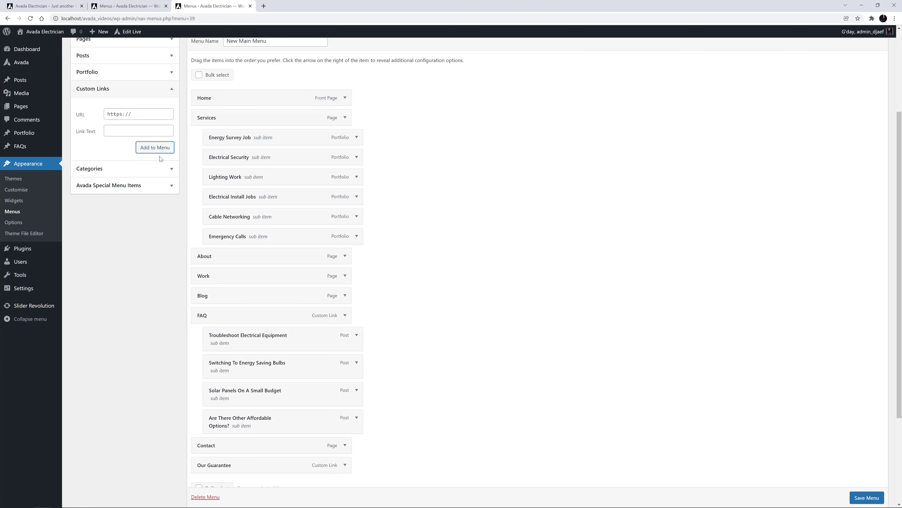
Nest the Our Guarantee link as a sub item of About and save the menu
drag(224, 463, 237, 275)
click(863, 497)
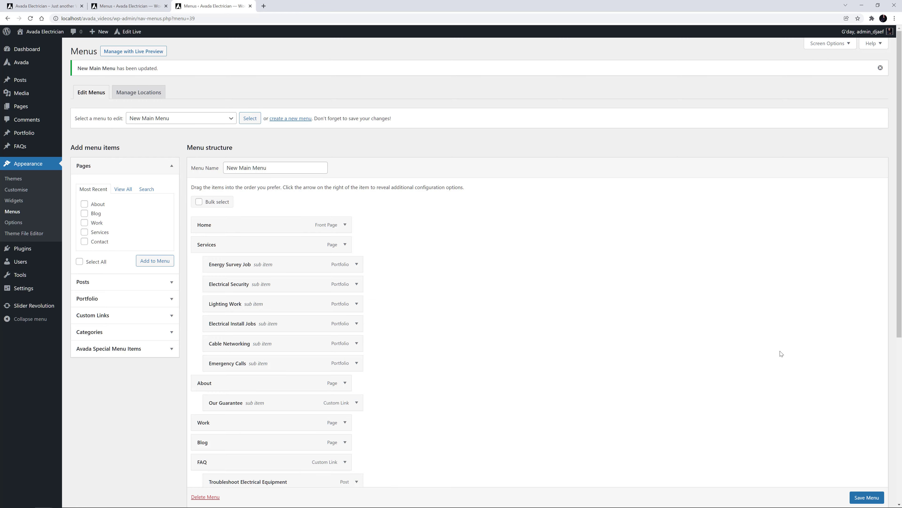
Compare the display location settings of New Main Menu and Electrician Main Menu, and view the theme's menu location assignments
scroll(782, 353, down, 10)
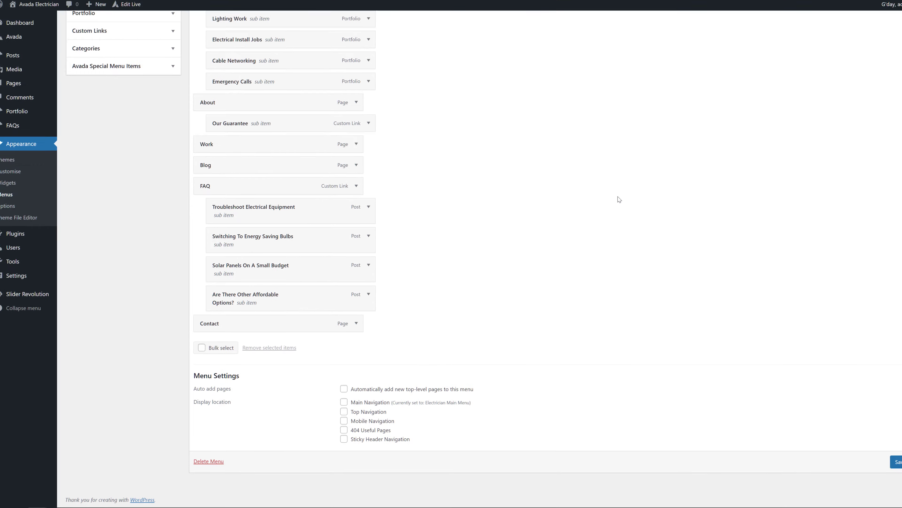
click(125, 3)
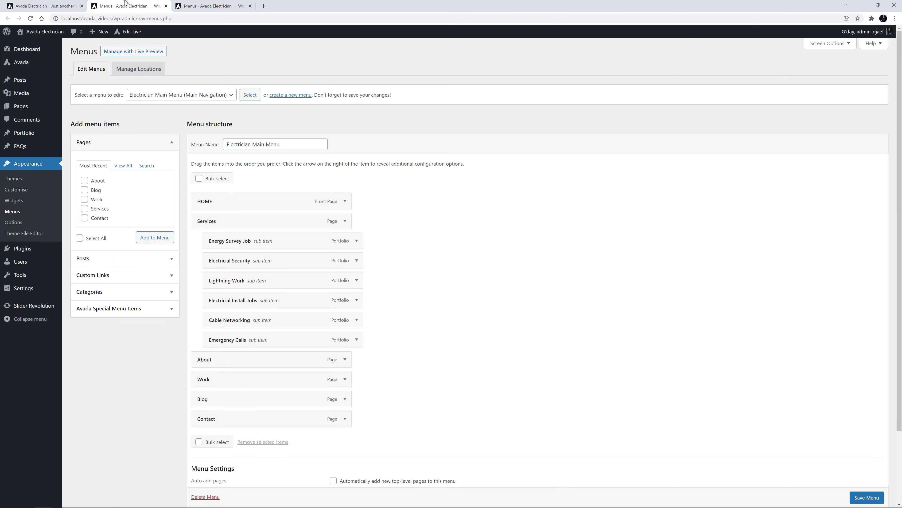
scroll(493, 296, down, 3)
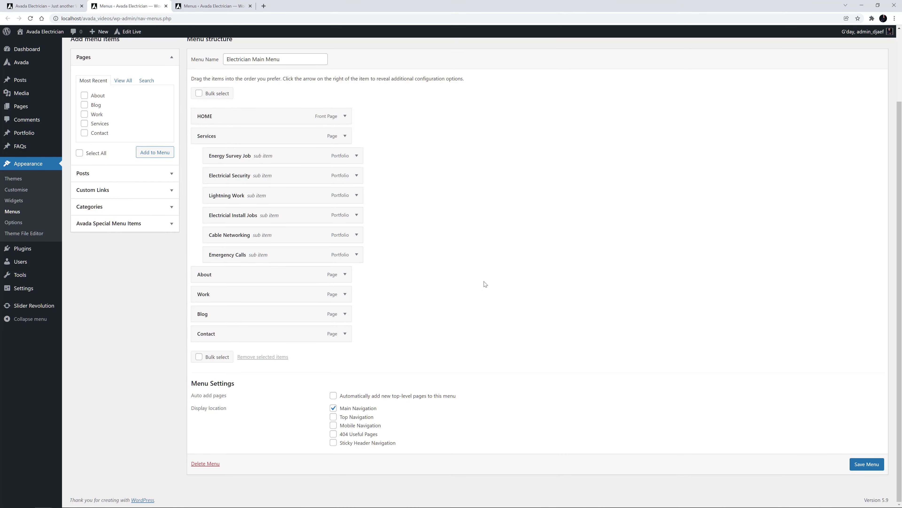
scroll(485, 283, up, 3)
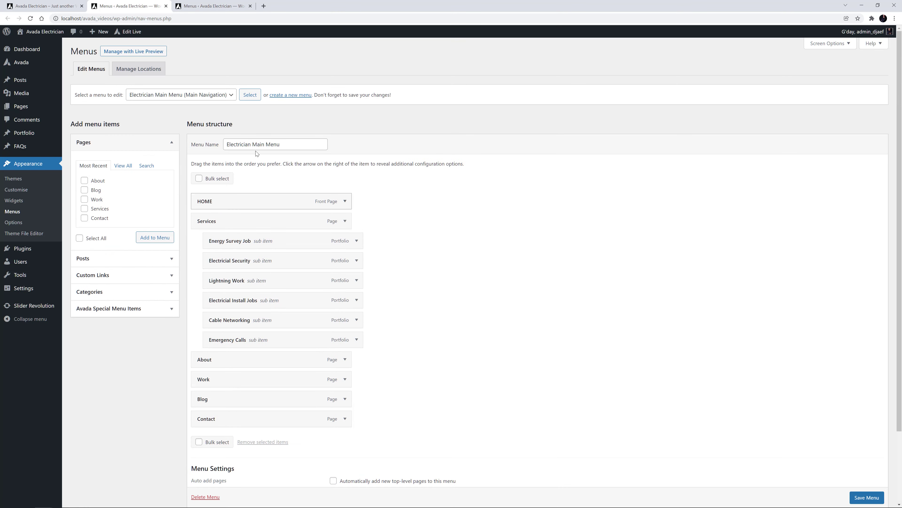
click(133, 68)
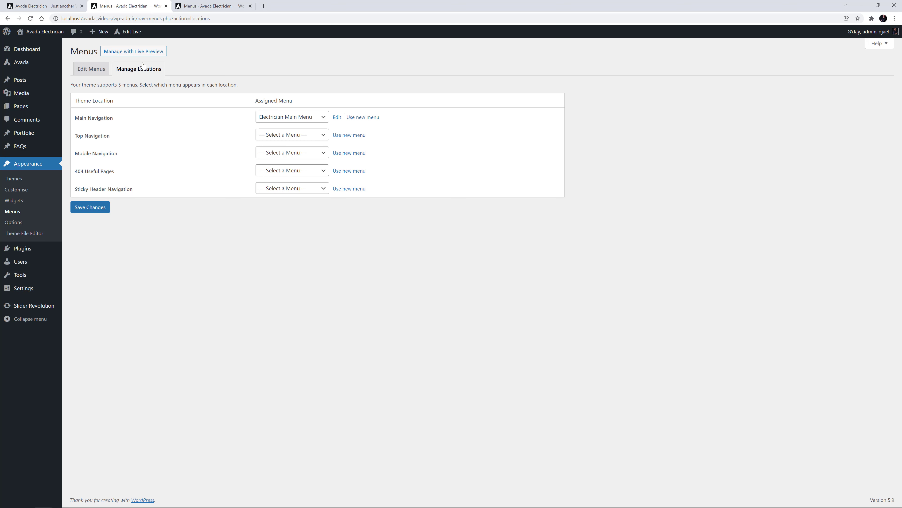
Open the site's global header in the live editor, set its Menu element to New Main Menu, and save
click(42, 5)
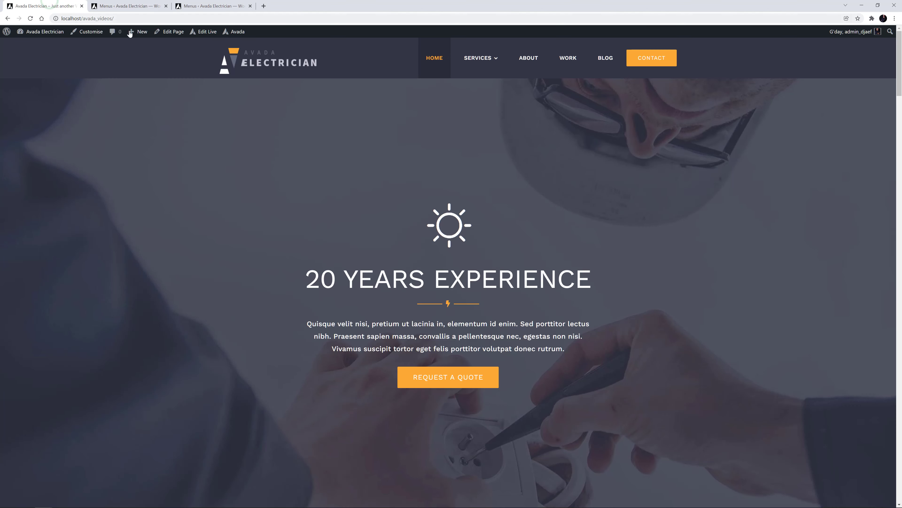
mouse_move(214, 36)
click(207, 55)
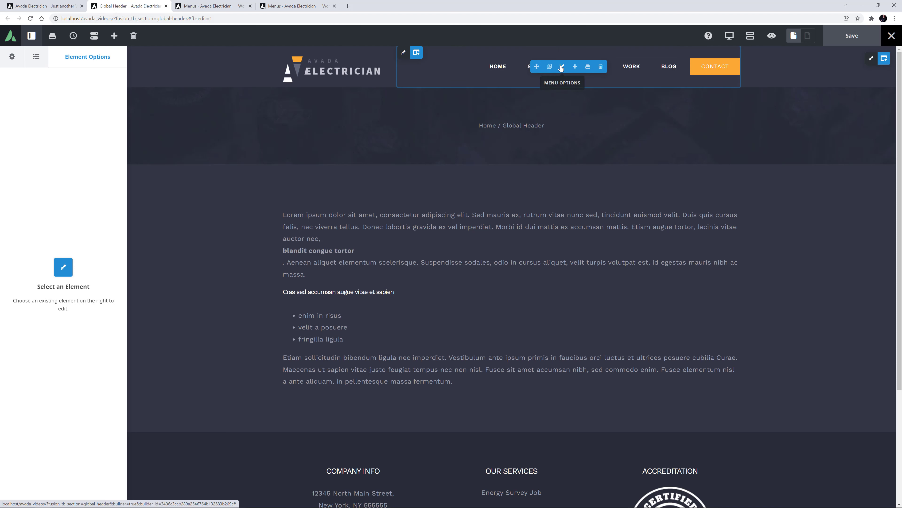
click(562, 67)
click(64, 135)
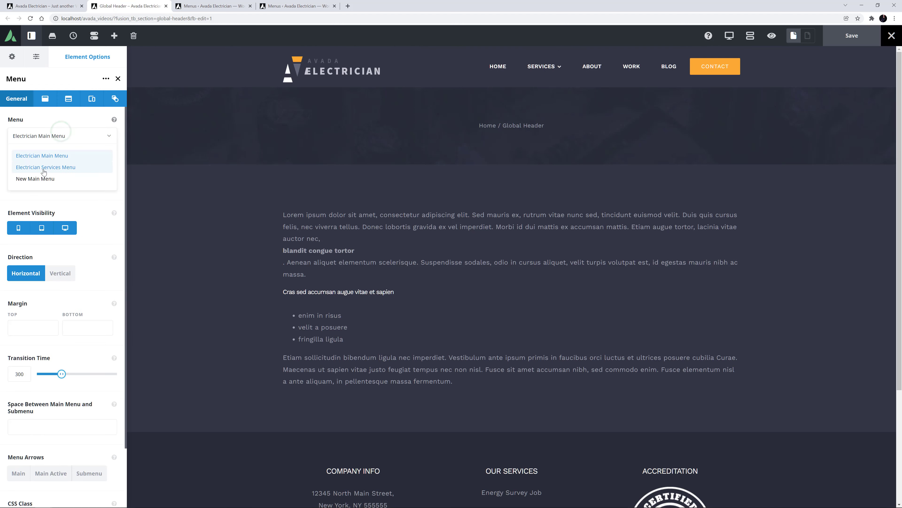
click(41, 179)
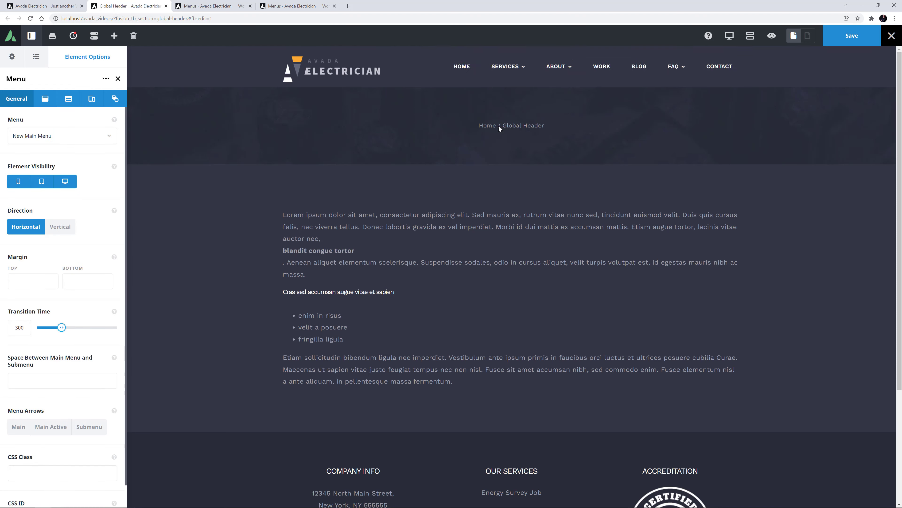
click(831, 40)
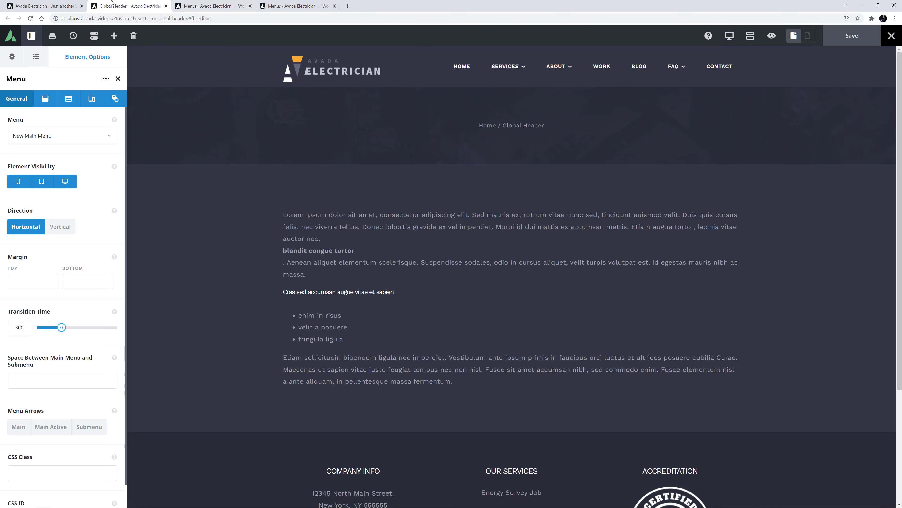
Reload the home page, check the Services, FAQ and About submenus, and test the Our Guarantee link before returning home
click(57, 5)
key(F5)
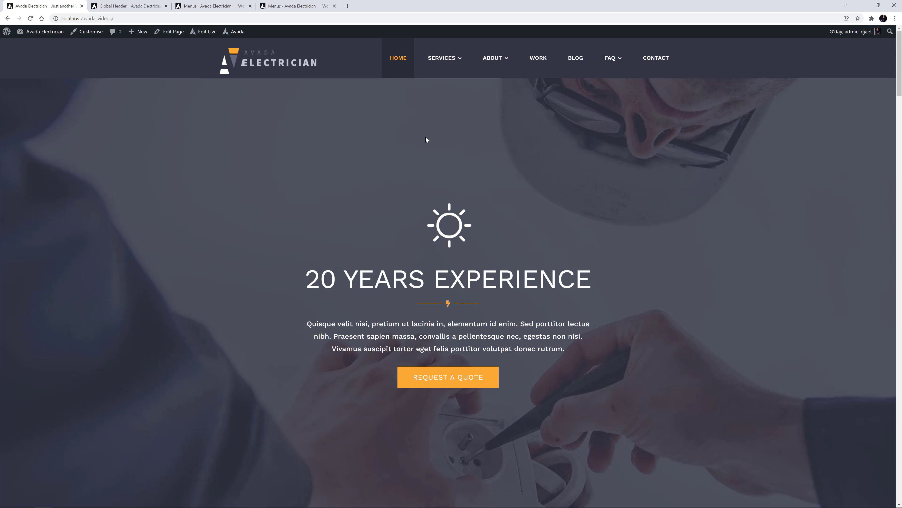
mouse_move(450, 62)
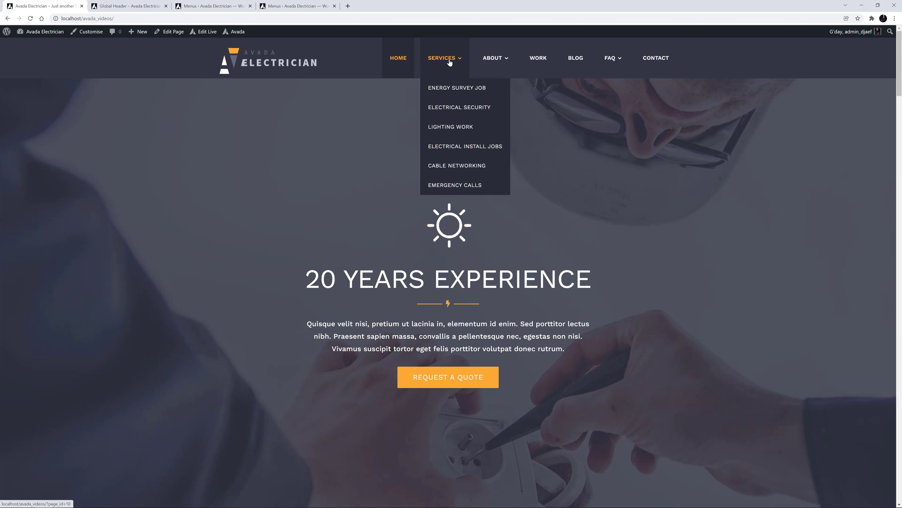
mouse_move(616, 63)
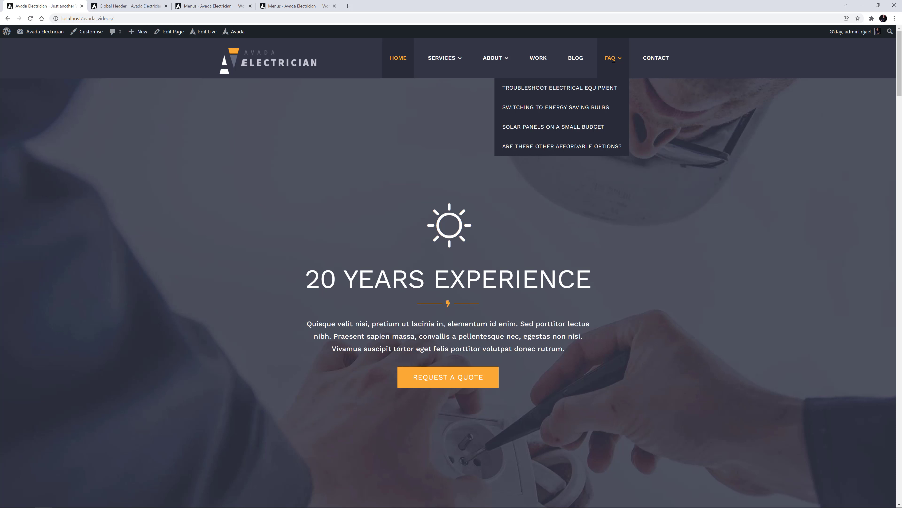
mouse_move(501, 60)
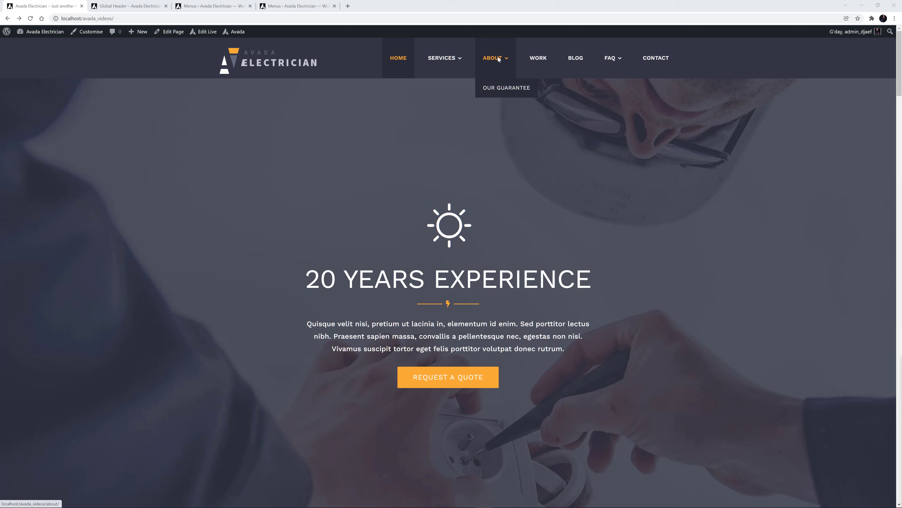
click(501, 91)
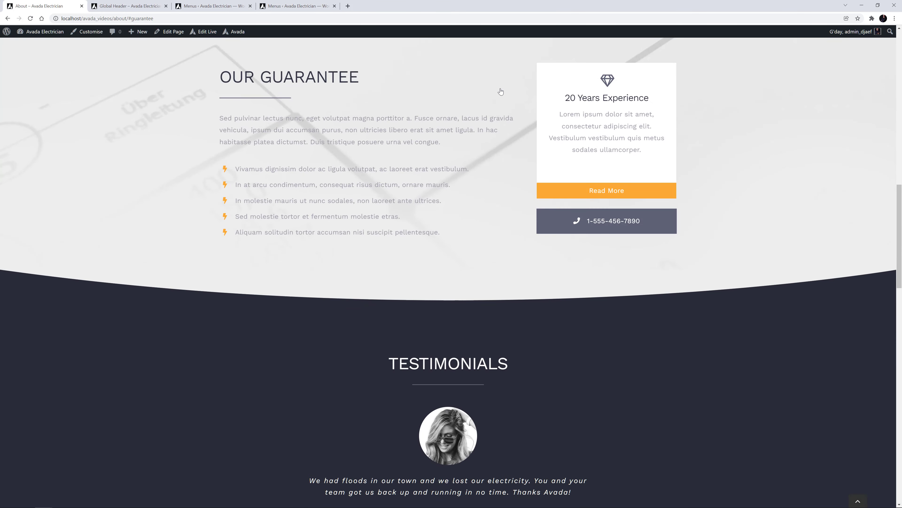
key(alt+Left)
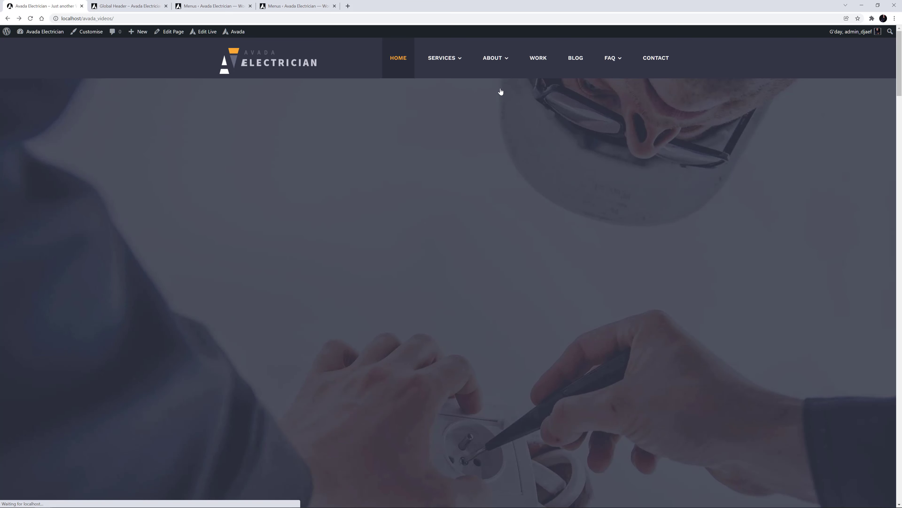
Bulk-remove Our Guarantee, FAQ and its four post sub items from New Main Menu, and save the menu
click(306, 6)
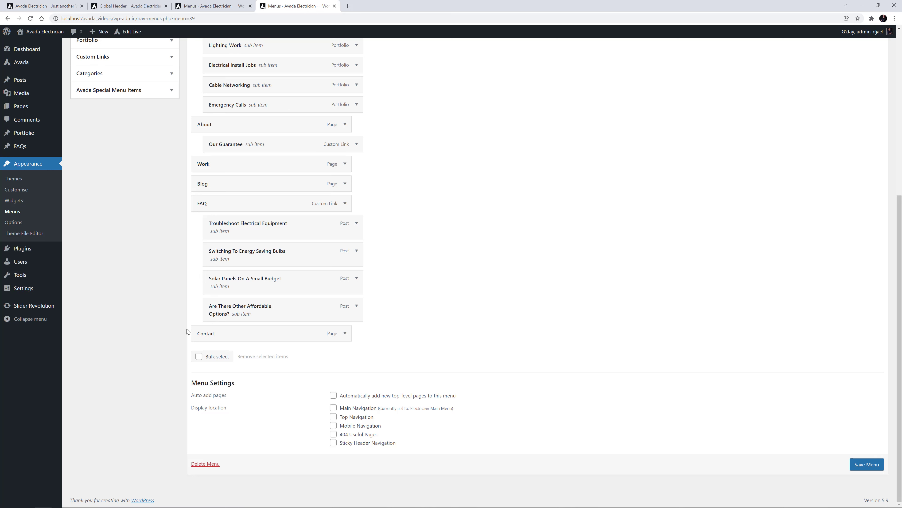
click(202, 358)
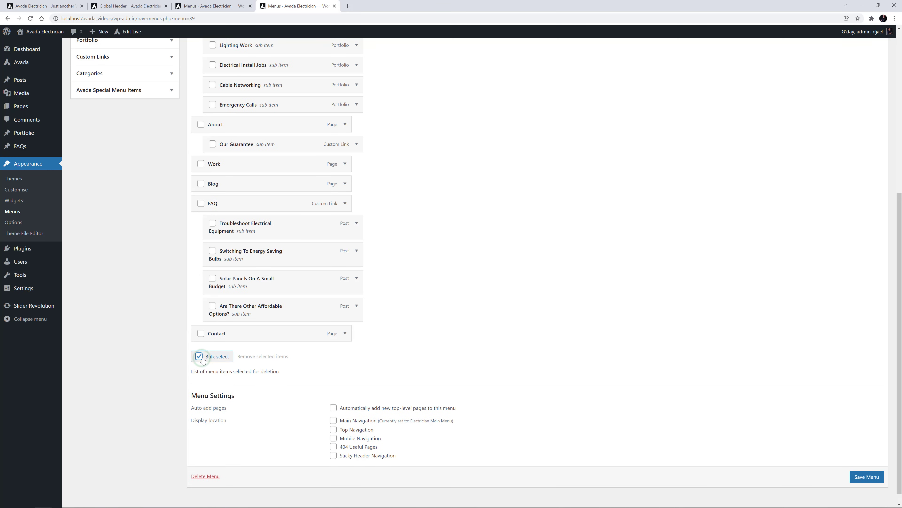
click(213, 144)
click(201, 203)
click(212, 223)
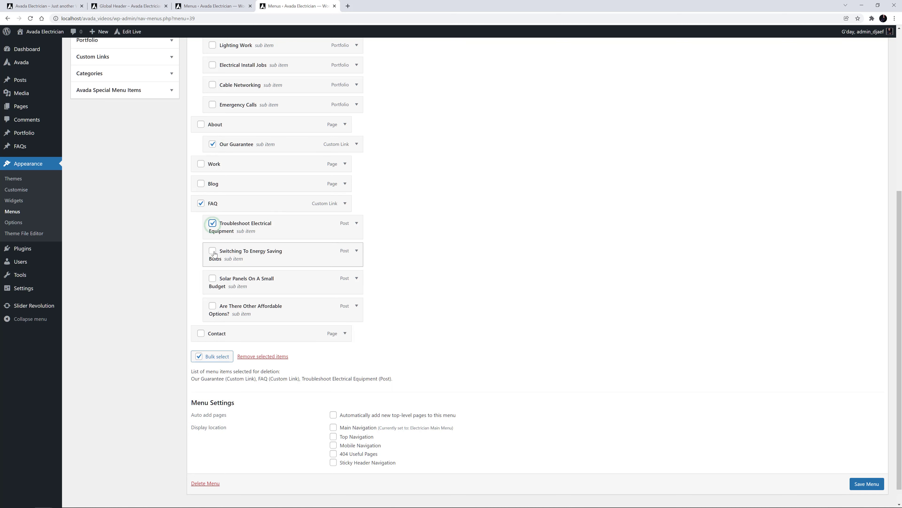
click(212, 251)
click(212, 278)
click(213, 306)
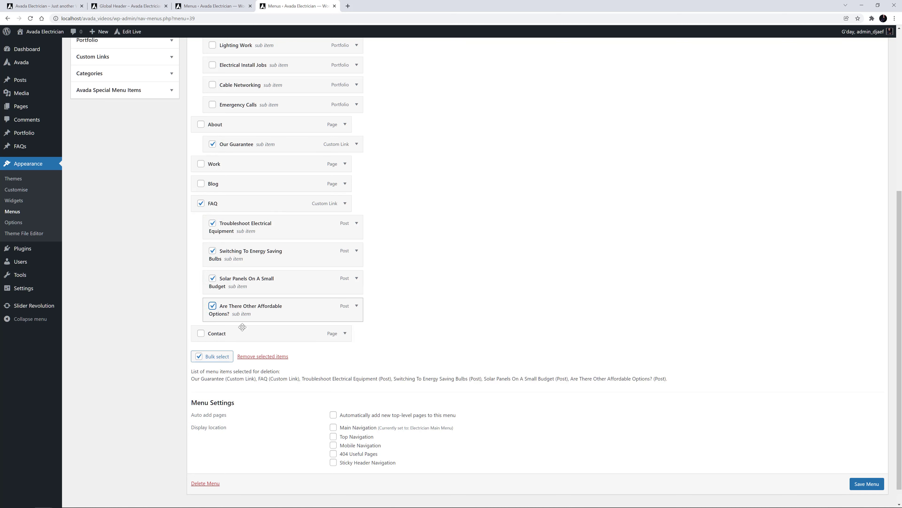
click(263, 356)
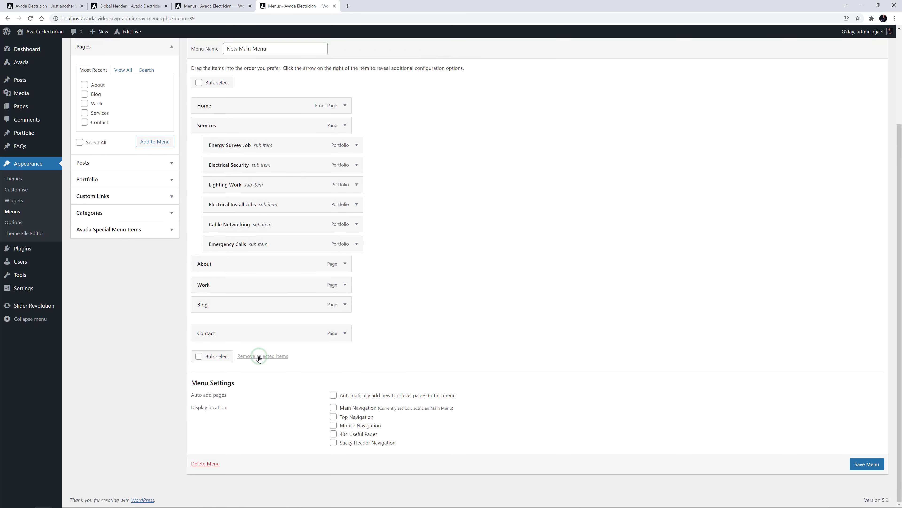
click(864, 468)
click(864, 468)
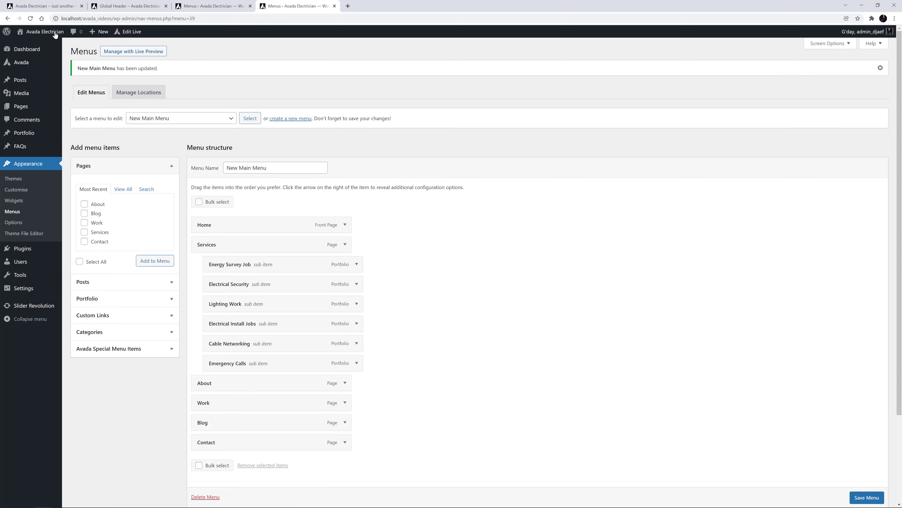
Reload the site's home page to check the updated menu in the header
click(47, 6)
key(F5)
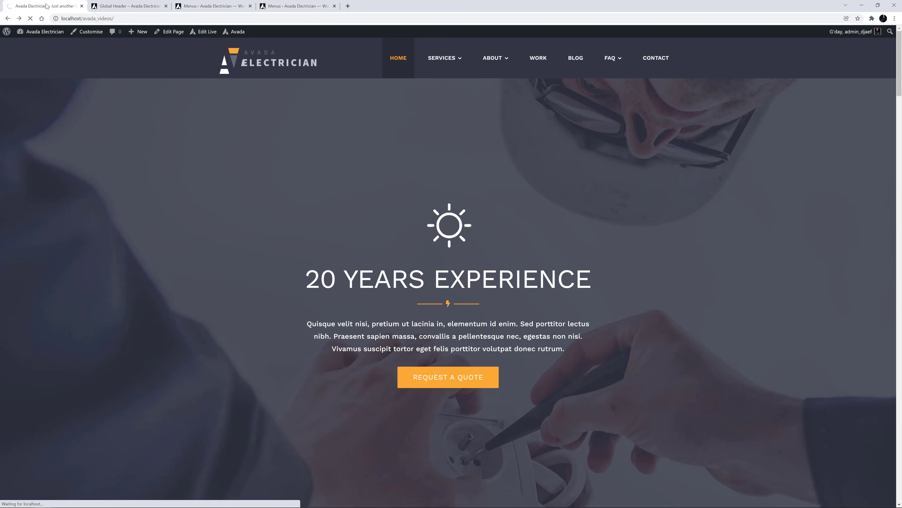